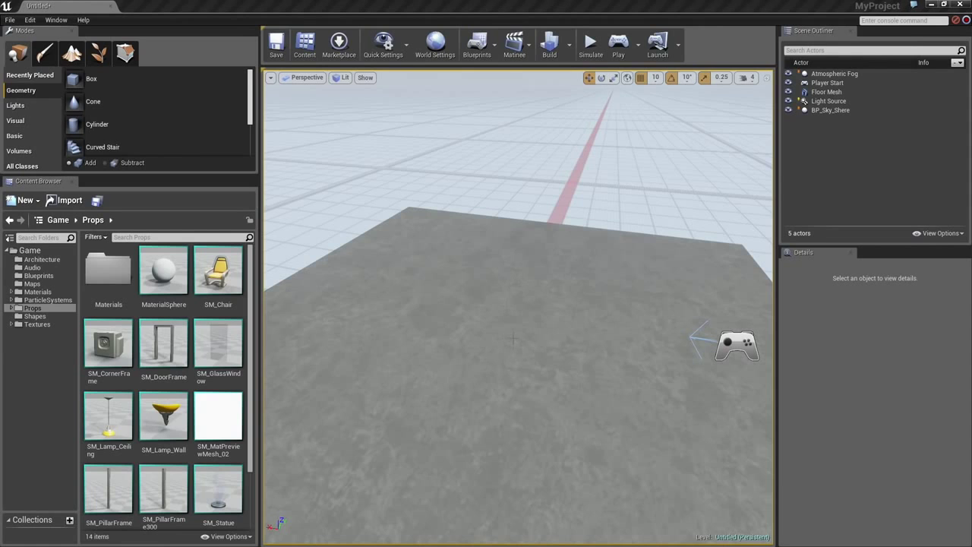
# - Open the SM_Chair static mesh from the Props folder in a maximized editor and open its M_Chair material
pyautogui.moveTo(529, 342); pyautogui.dragTo(499, 341, button='right')
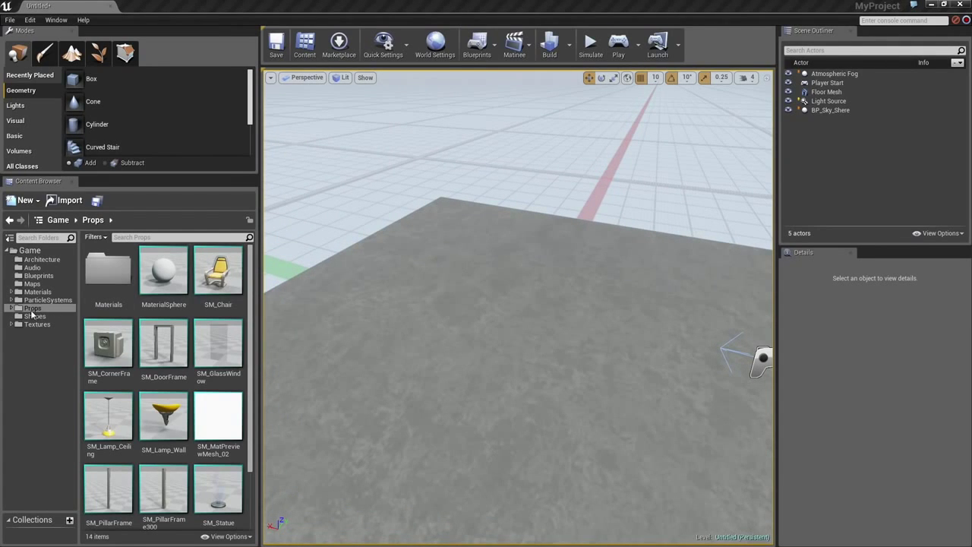
pyautogui.click(222, 276)
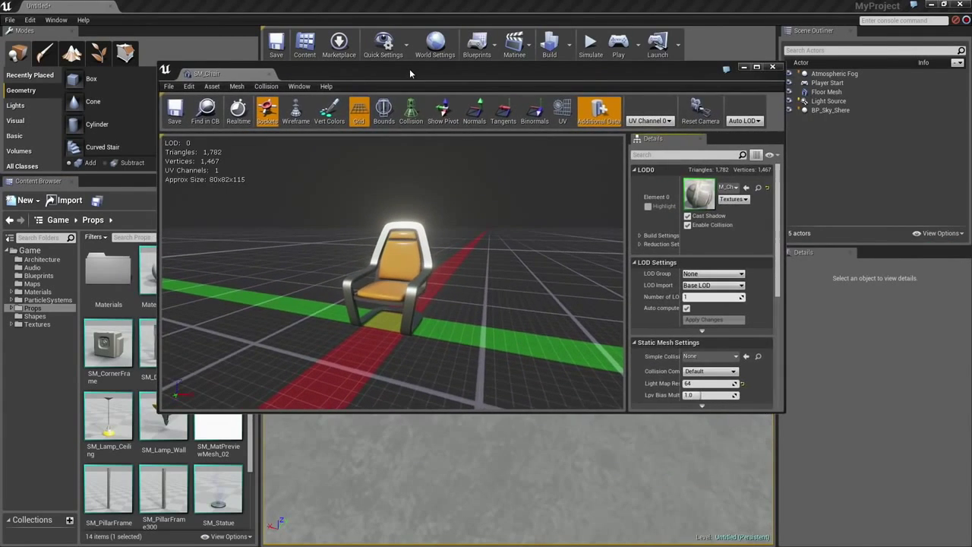
pyautogui.doubleClick(410, 68)
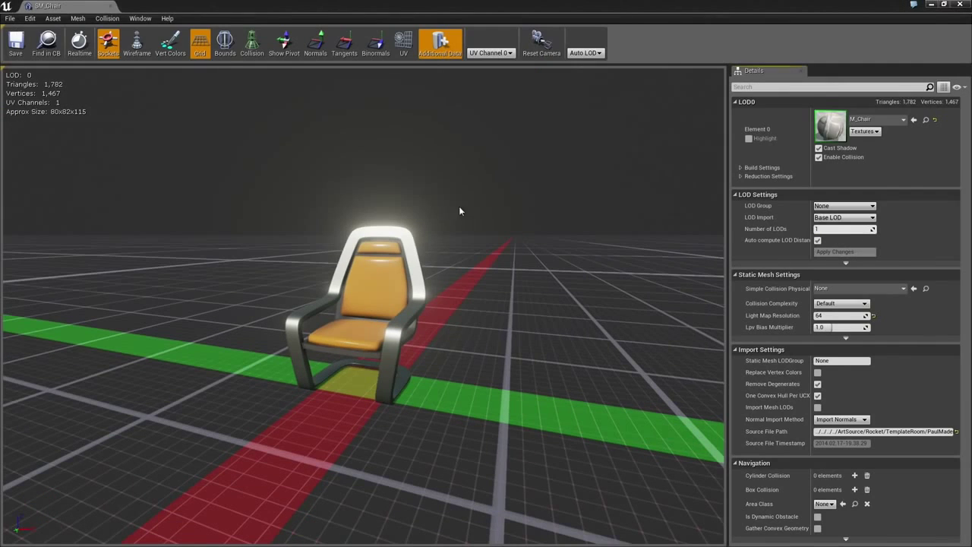
pyautogui.doubleClick(832, 125)
# - Examine the ColoBase and ColorSeats colour parameters in the M_Chair material graph
pyautogui.moveTo(394, 264); pyautogui.dragTo(618, 380, button='right')
pyautogui.scroll(-2, 408, 301)
pyautogui.moveTo(407, 300); pyautogui.dragTo(411, 329, button='right')
pyautogui.scroll(-1, 405, 317)
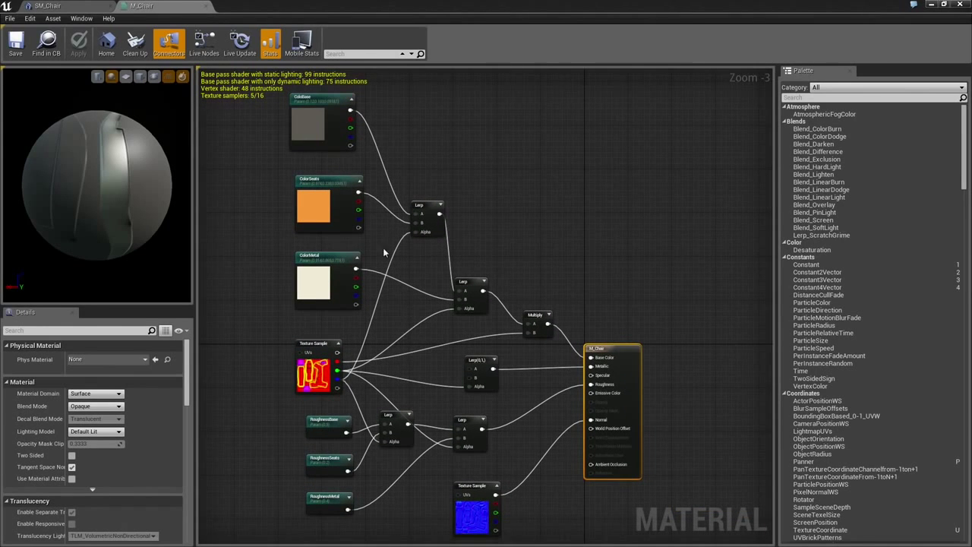
pyautogui.scroll(3, 424, 223)
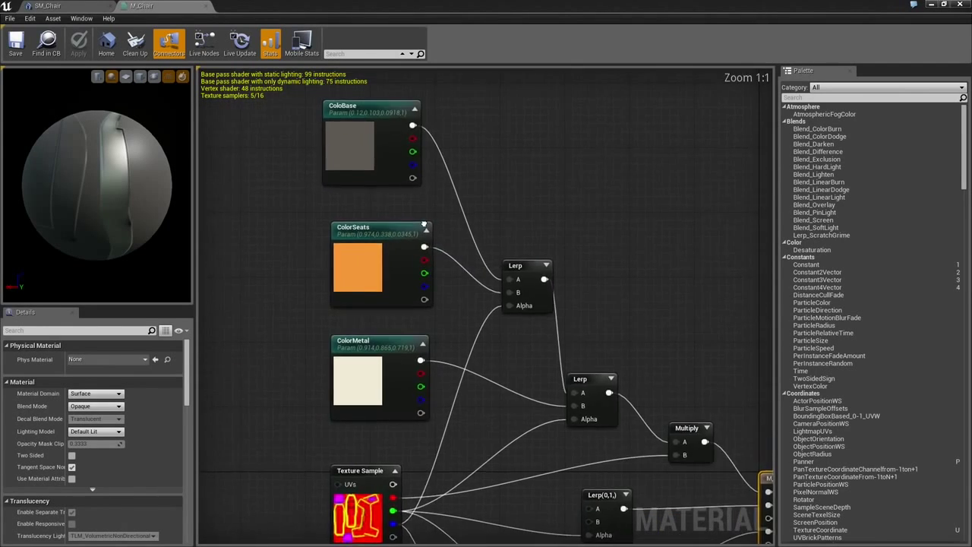
pyautogui.click(373, 161)
pyautogui.moveTo(399, 251); pyautogui.dragTo(403, 227, button='right')
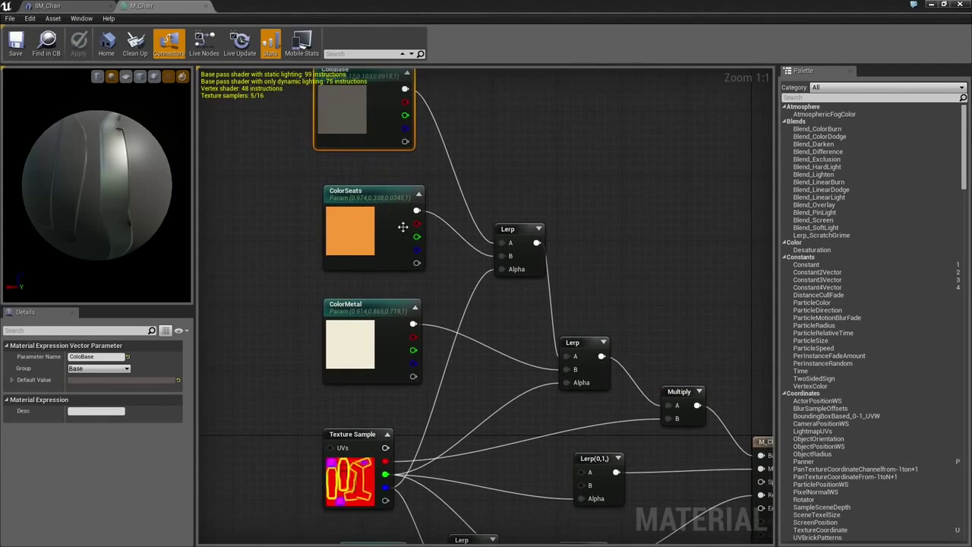
pyautogui.click(403, 227)
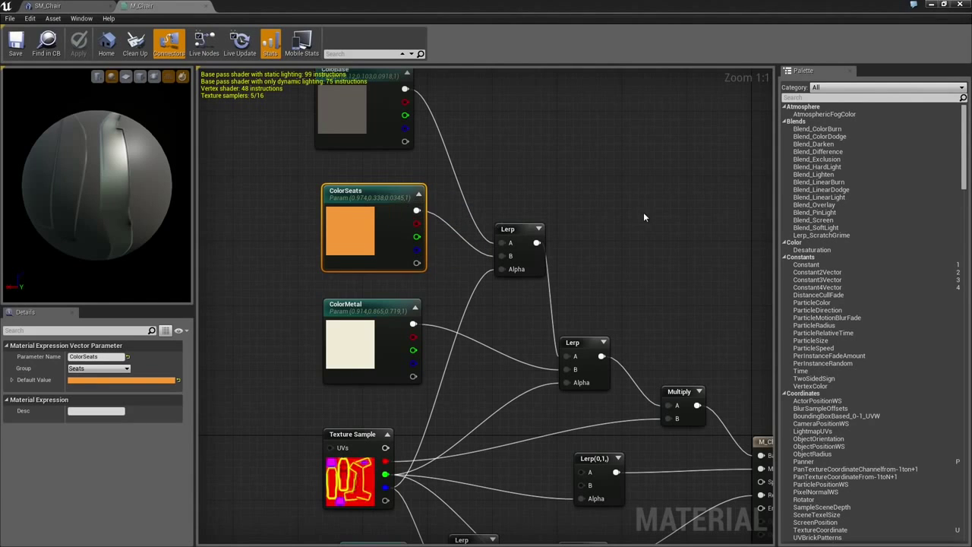
# - Open the ColorSeats parameter's name for editing, and close the M_Chair material without applying changes
pyautogui.press('F2')
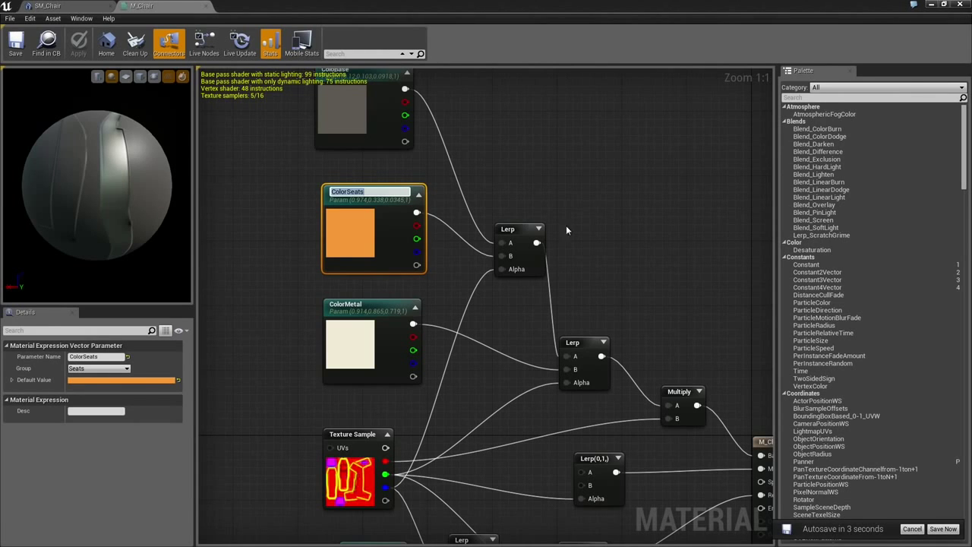
pyautogui.press('Return')
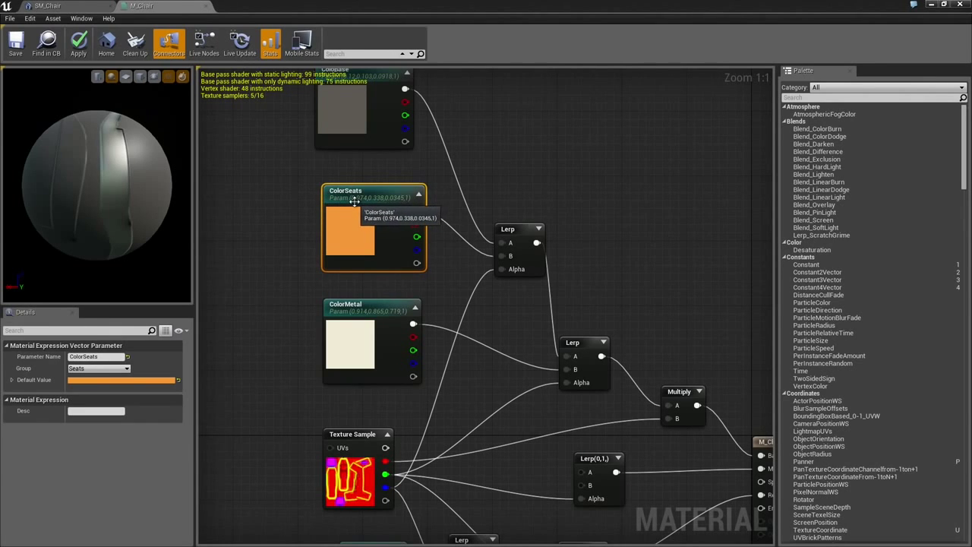
pyautogui.click(205, 6)
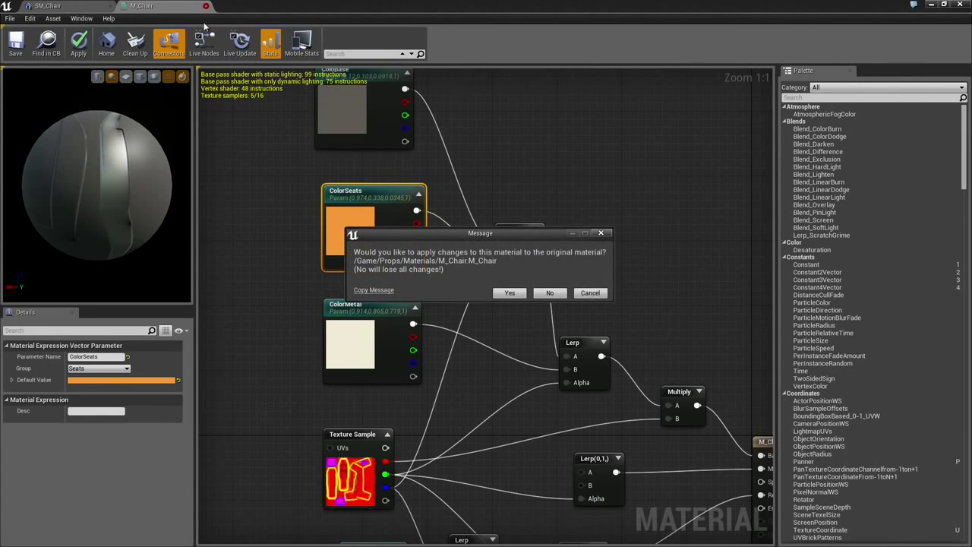
pyautogui.click(548, 293)
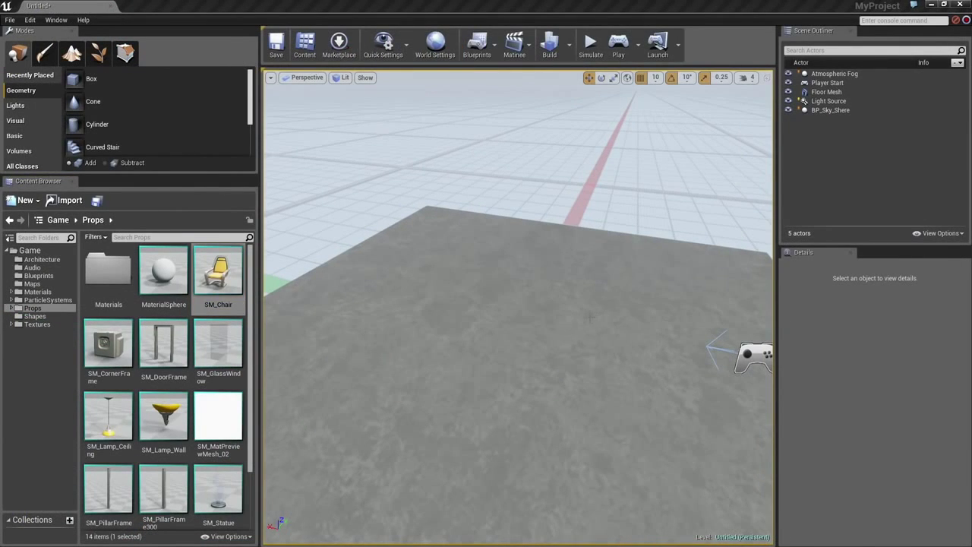
# - Create an Actor Blueprint named RandomChair in the Blueprints folder
pyautogui.moveTo(222, 284)
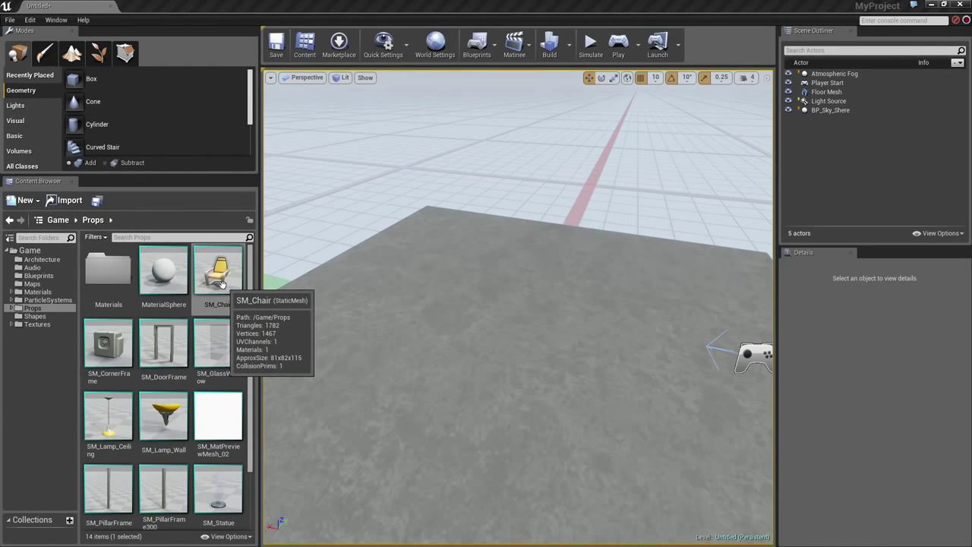
pyautogui.click(41, 276)
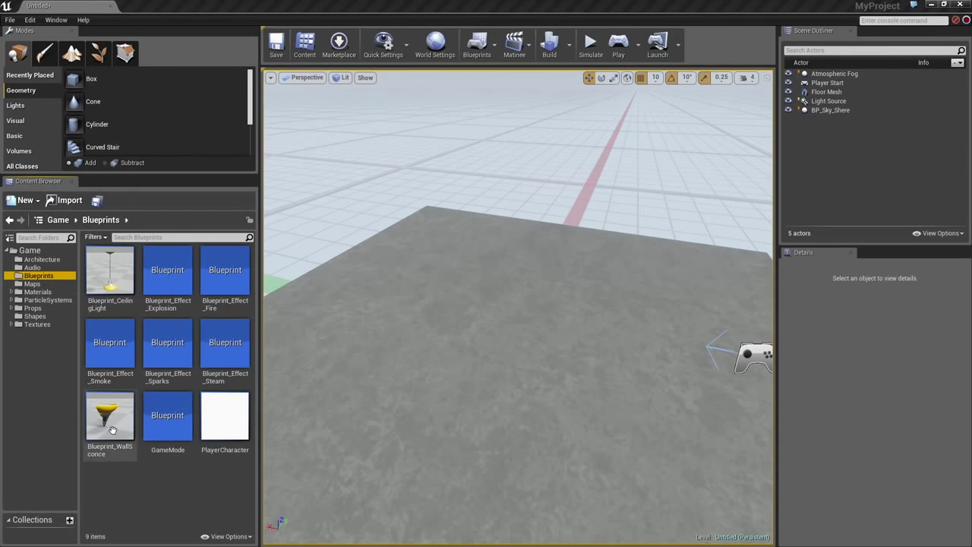
pyautogui.rightClick(122, 491)
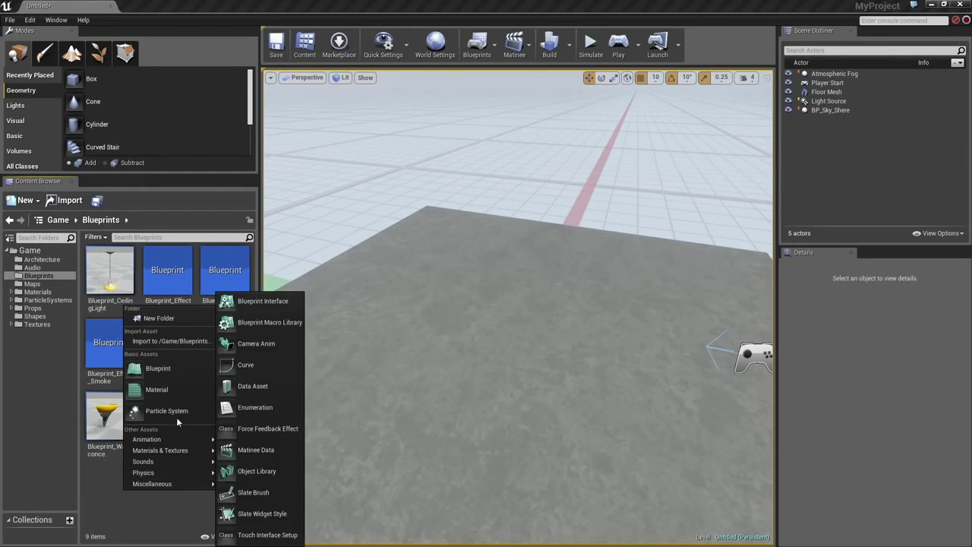
pyautogui.click(169, 370)
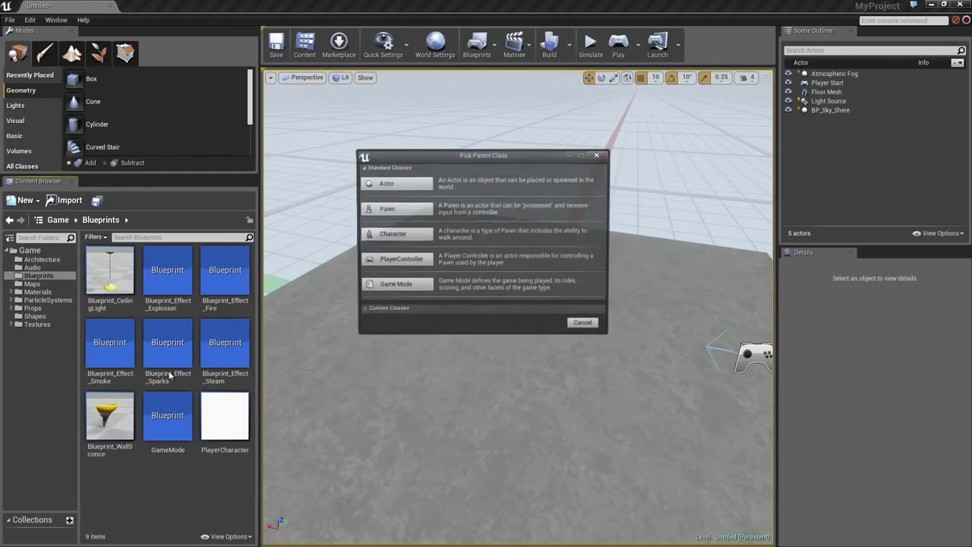
pyautogui.click(397, 184)
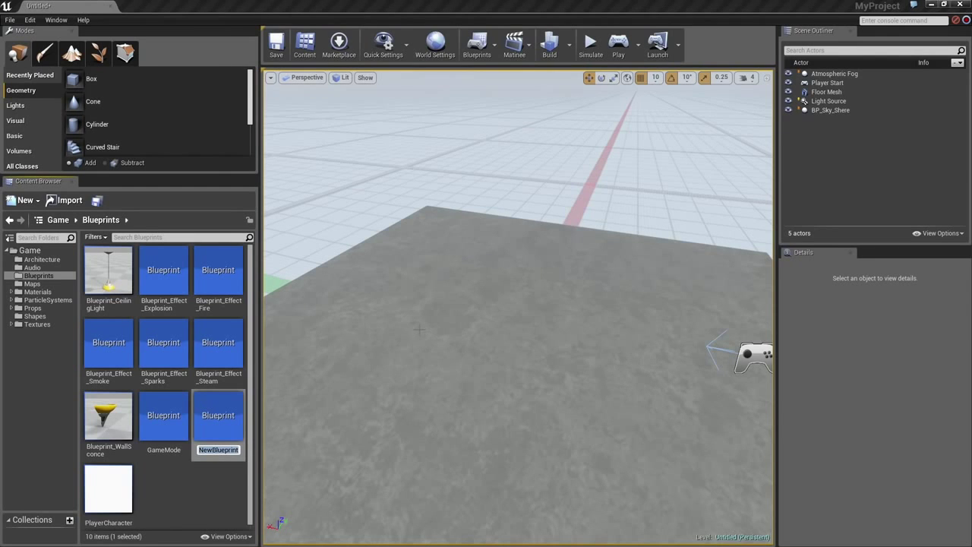
pyautogui.write('D')
pyautogui.press('BackSpace')
pyautogui.write('RandomChair')
pyautogui.press('Return')
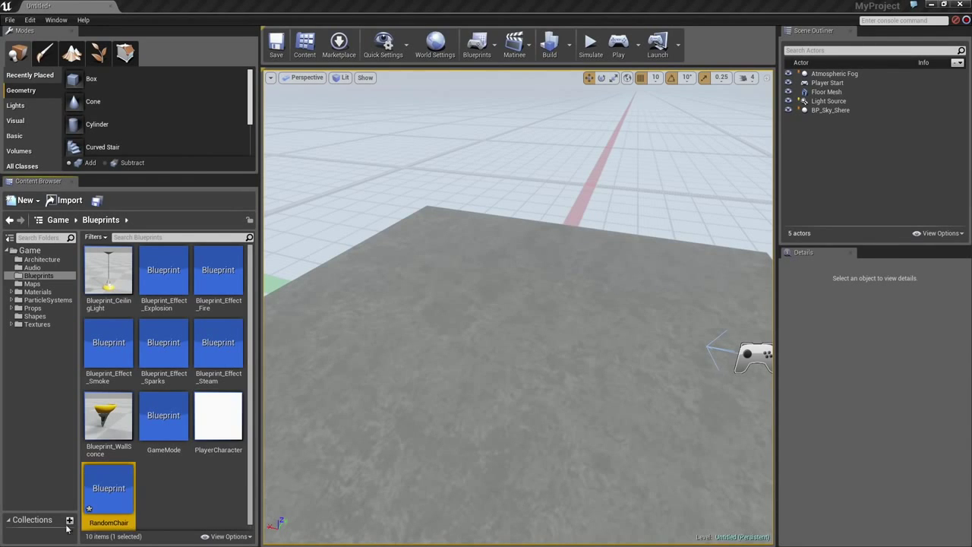
# - Open the RandomChair Blueprint and arrange its editor window beside the Content Browser with a wider component list
pyautogui.moveTo(117, 499)
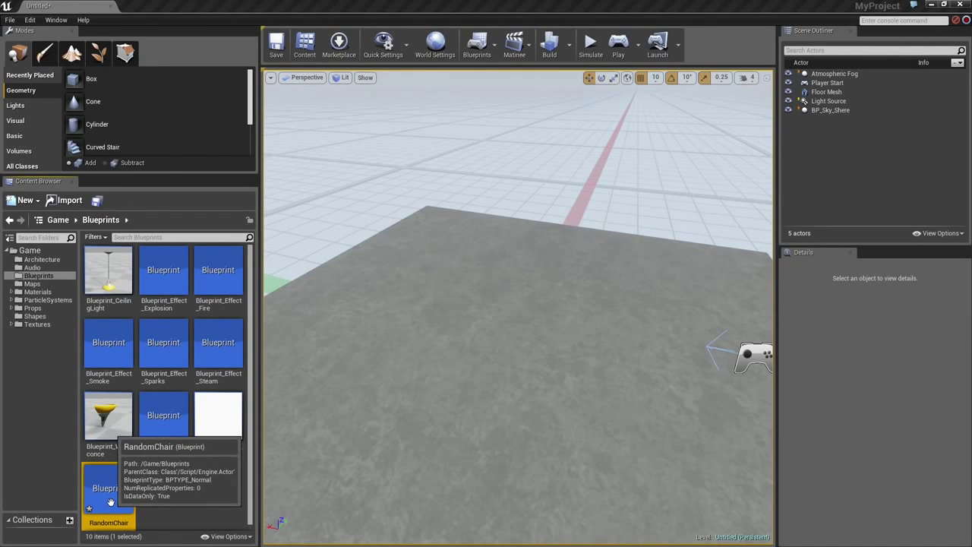
pyautogui.doubleClick(111, 496)
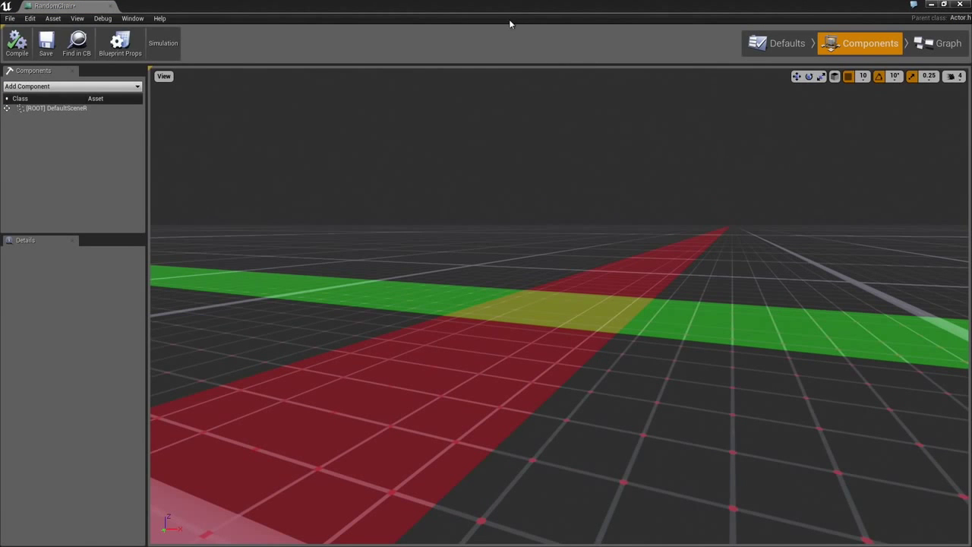
pyautogui.doubleClick(266, 7)
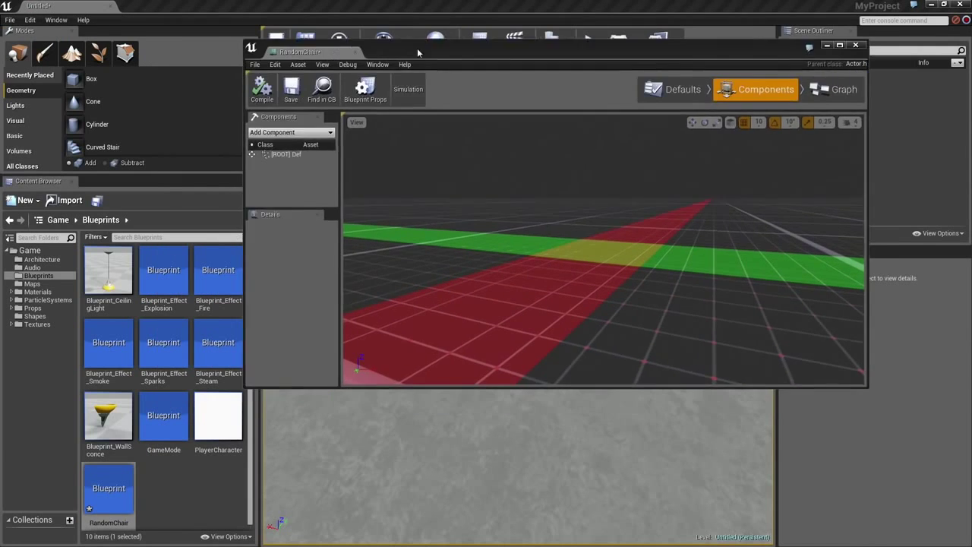
pyautogui.moveTo(866, 367); pyautogui.dragTo(948, 521)
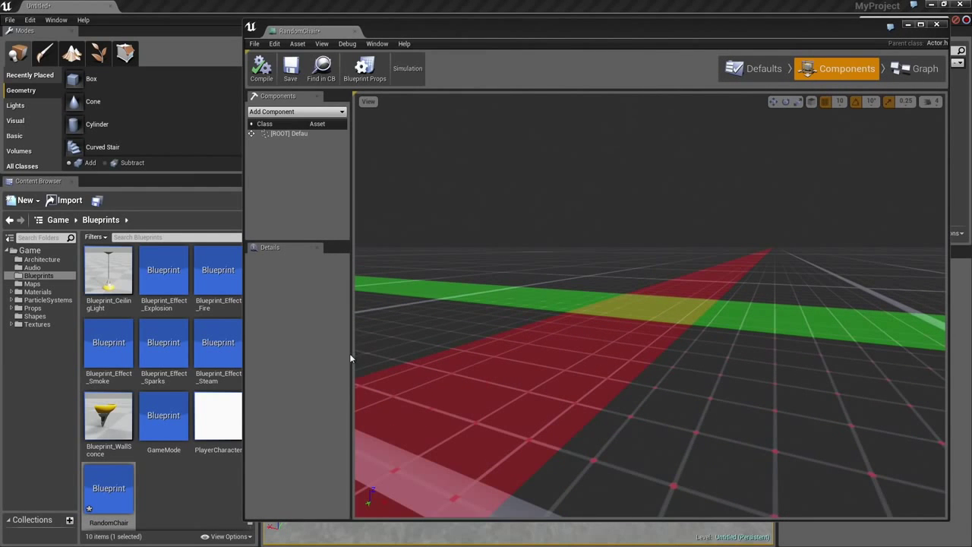
pyautogui.moveTo(350, 353); pyautogui.dragTo(417, 251)
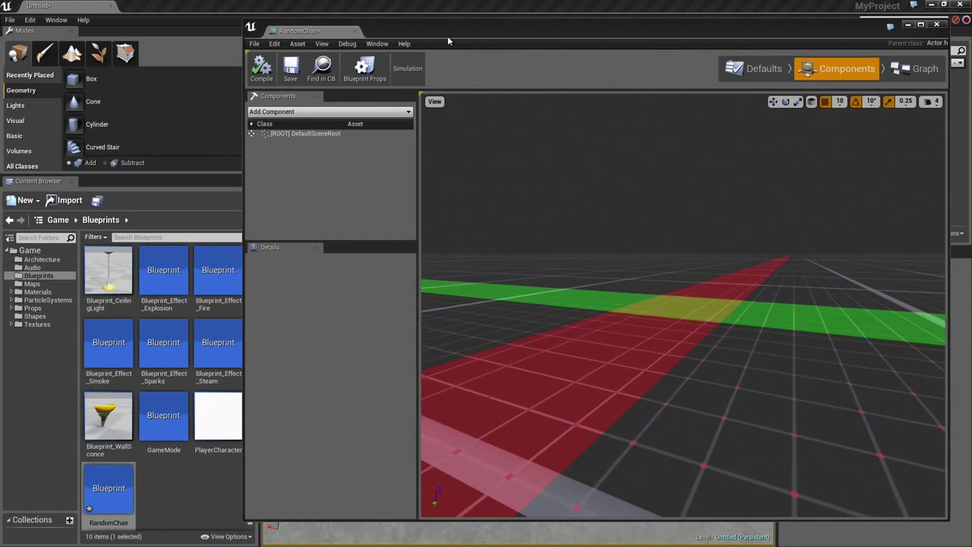
pyautogui.moveTo(448, 40); pyautogui.dragTo(466, 44)
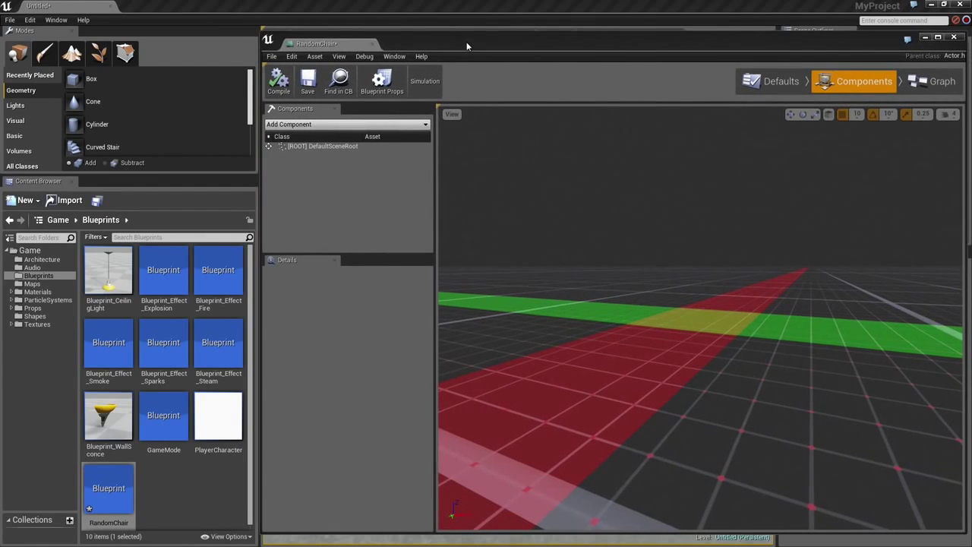
pyautogui.moveTo(259, 220); pyautogui.dragTo(264, 220)
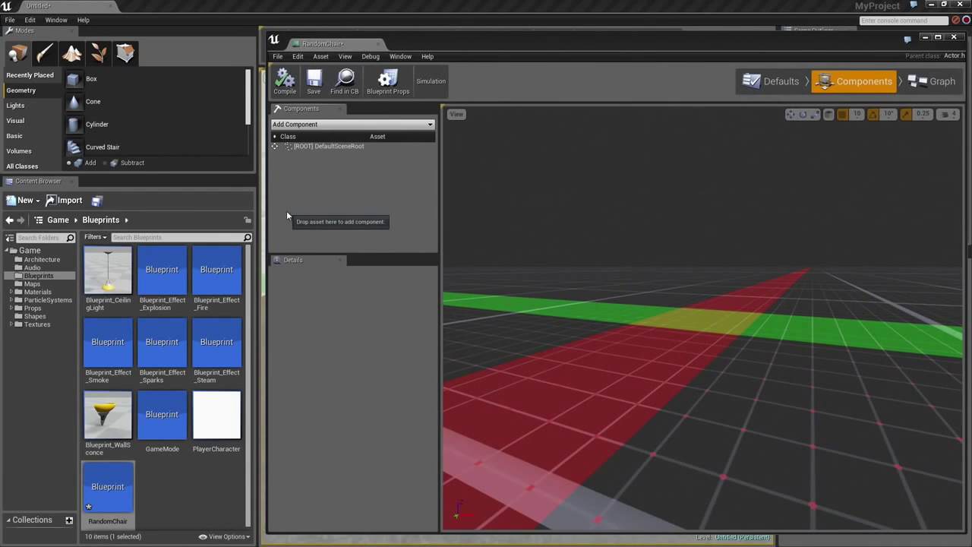
# - Add the SM_Chair mesh from the Props folder to the RandomChair Blueprint as a static mesh component
pyautogui.click(32, 308)
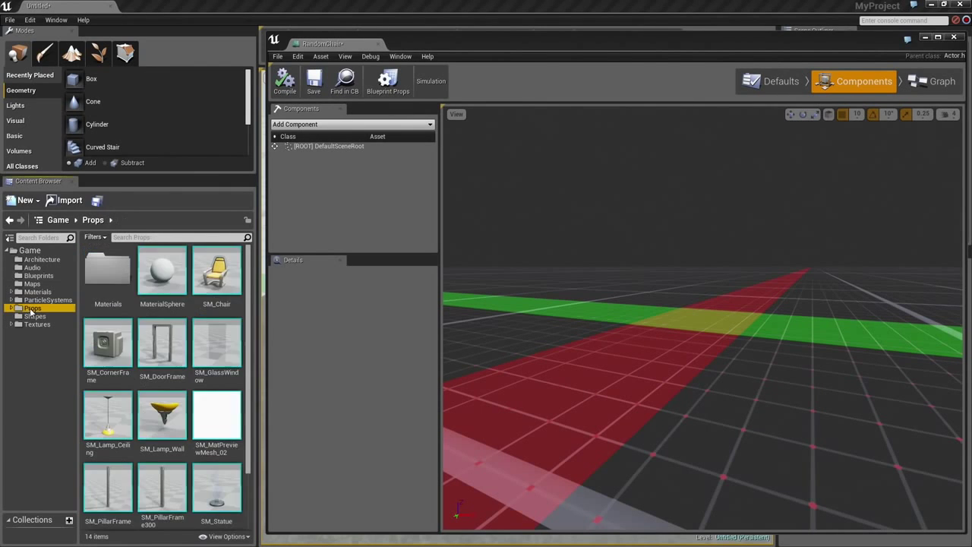
pyautogui.moveTo(221, 279)
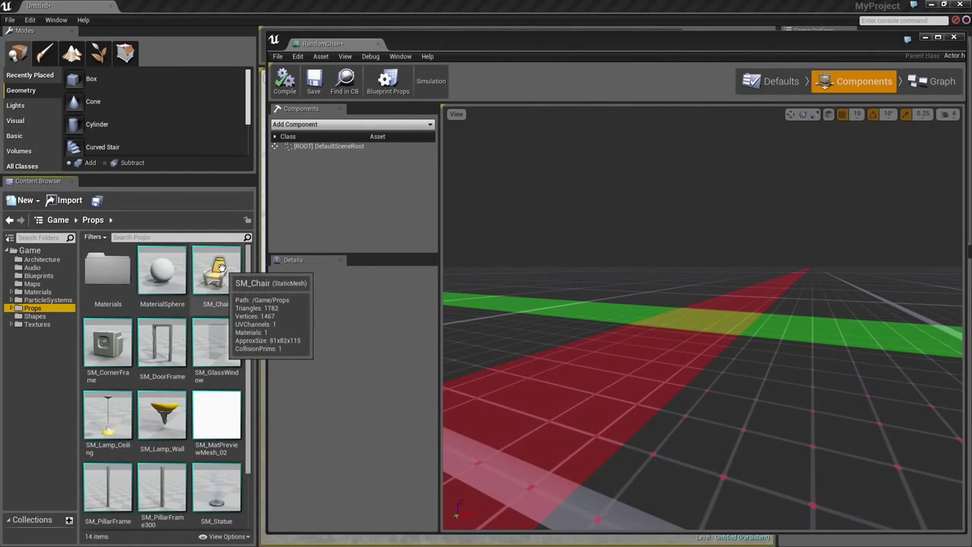
pyautogui.moveTo(220, 279); pyautogui.dragTo(330, 164)
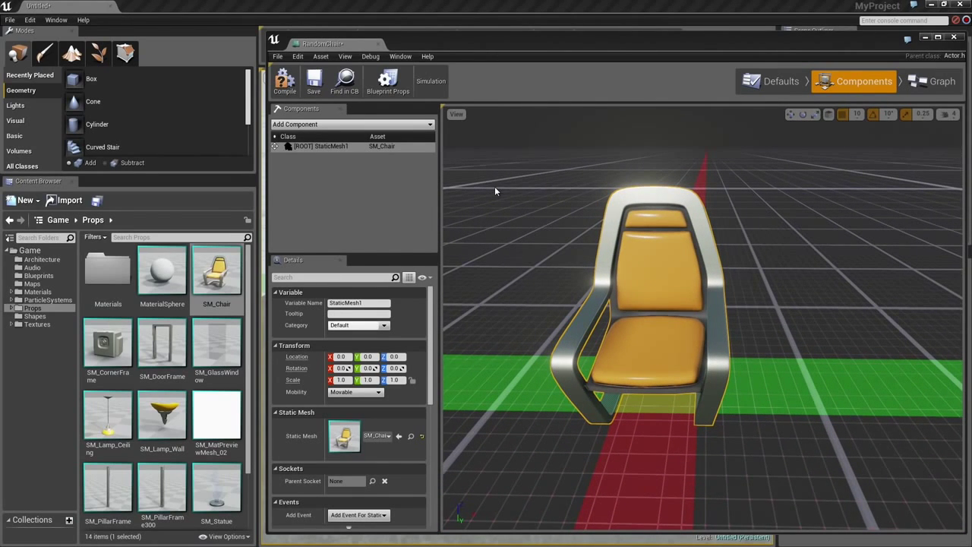
pyautogui.moveTo(775, 278); pyautogui.dragTo(741, 280)
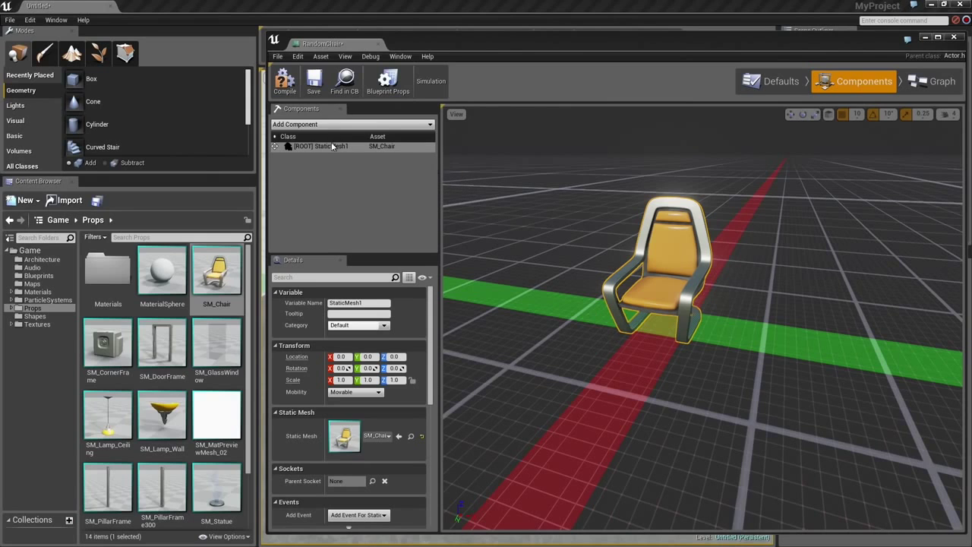
# - Maximize the RandomChair editor window and enlarge the area that lists its components
pyautogui.doubleClick(461, 47)
pyautogui.press('F2')
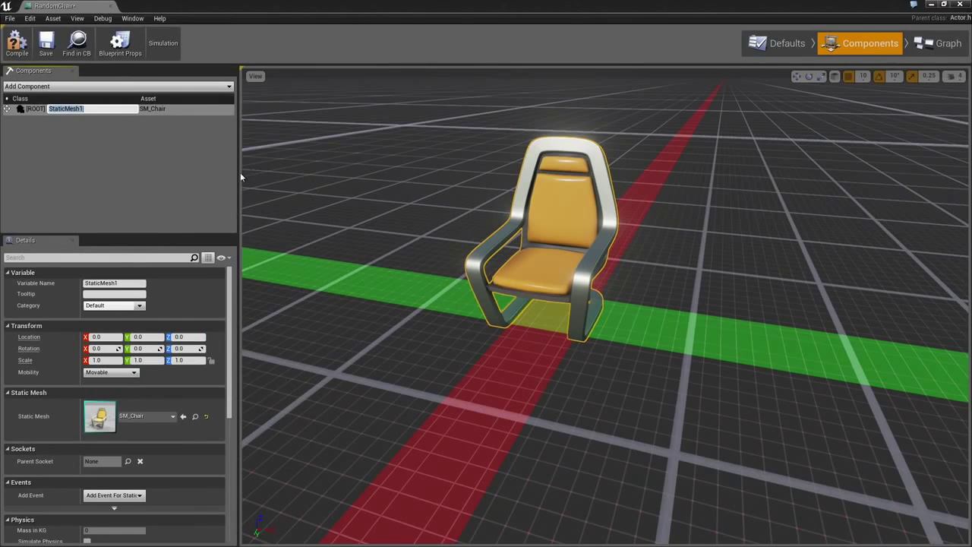
pyautogui.moveTo(242, 177); pyautogui.dragTo(269, 177)
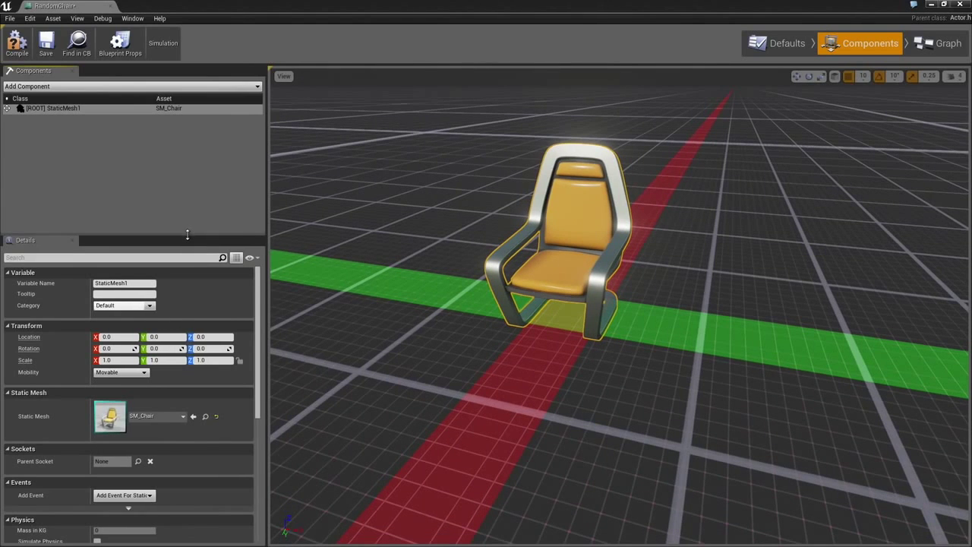
pyautogui.moveTo(187, 235); pyautogui.dragTo(187, 269)
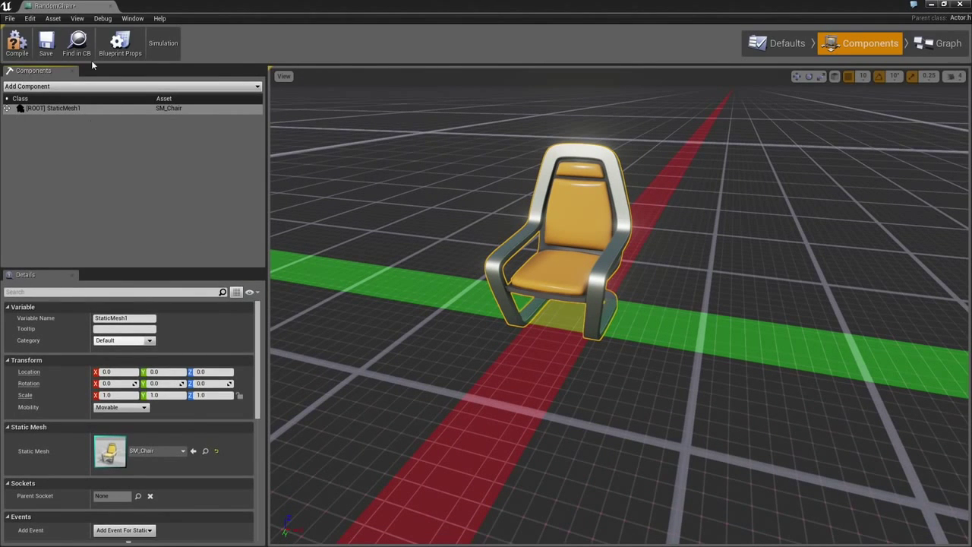
# - Add a Box shape component under the chair's static mesh component
pyautogui.click(37, 86)
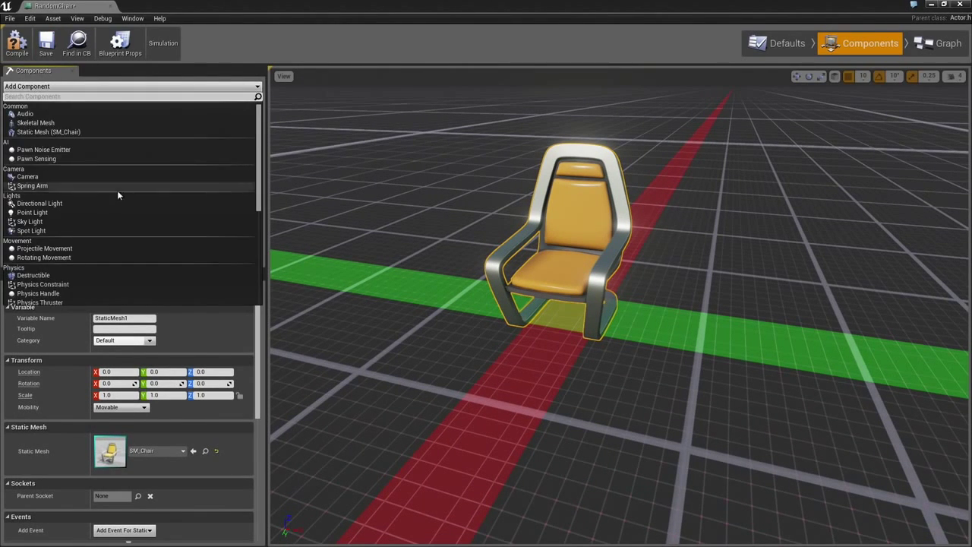
pyautogui.scroll(-5, 118, 195)
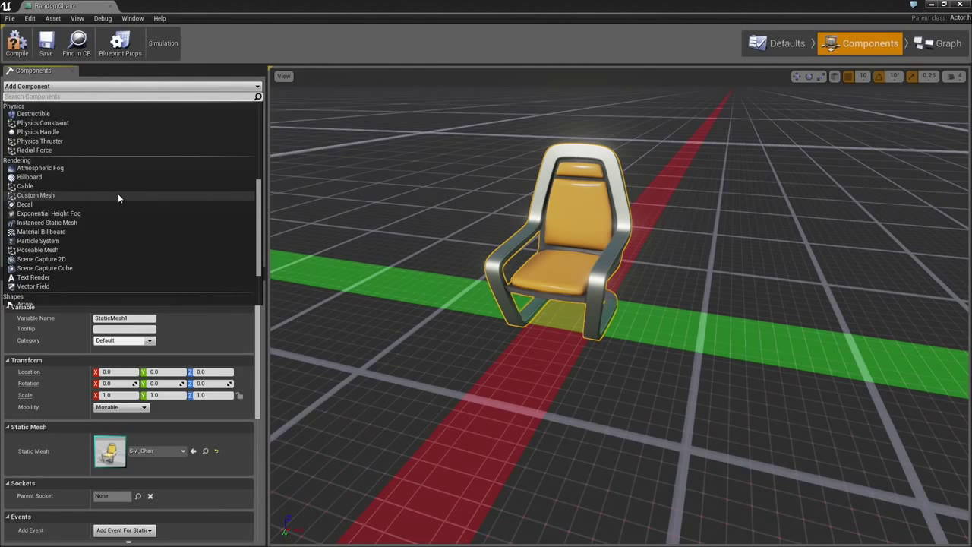
pyautogui.scroll(-3, 117, 195)
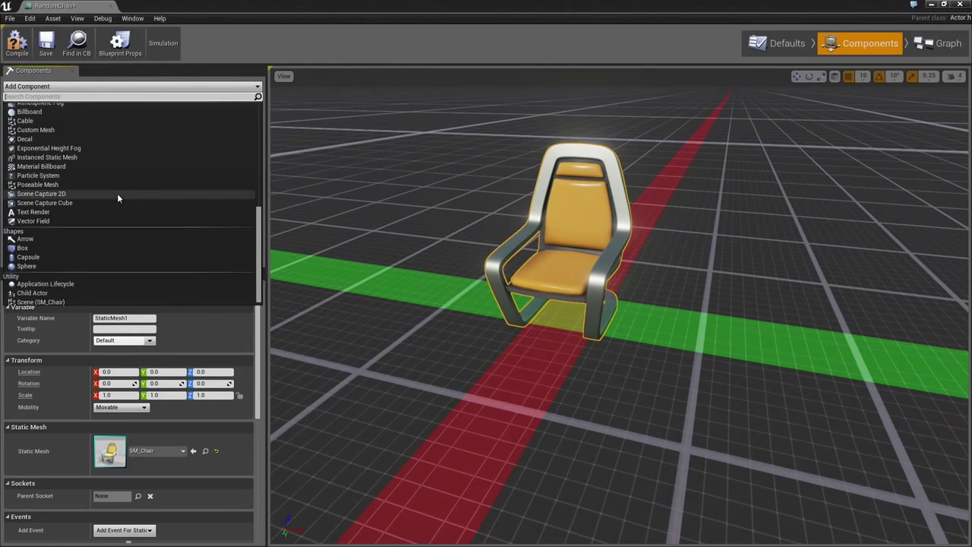
pyautogui.click(23, 246)
pyautogui.moveTo(681, 371); pyautogui.dragTo(668, 316)
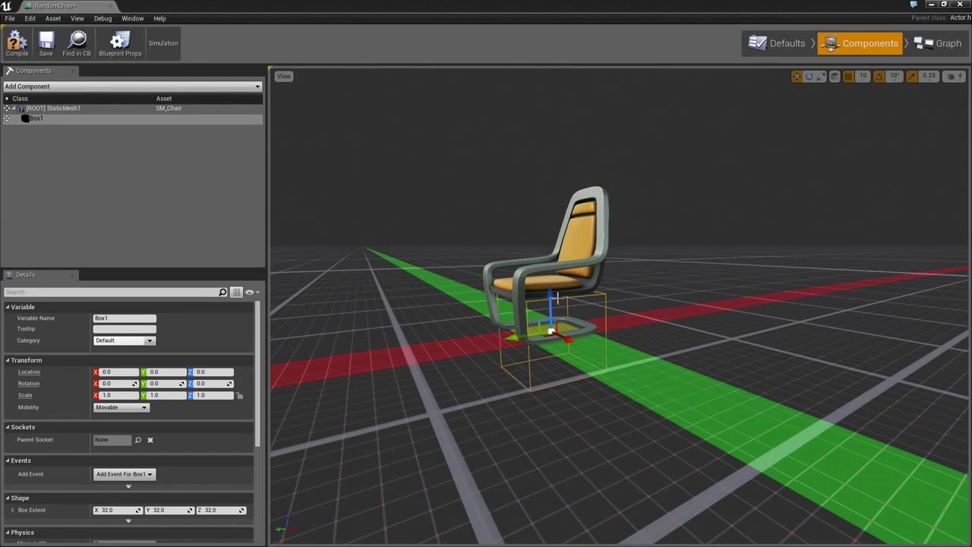
# - Raise the Box component to about 70 on Z and scale it around the chair to about 5.96 × 4.77 × 2.44 in X, Y and Z
pyautogui.moveTo(551, 293); pyautogui.dragTo(553, 203)
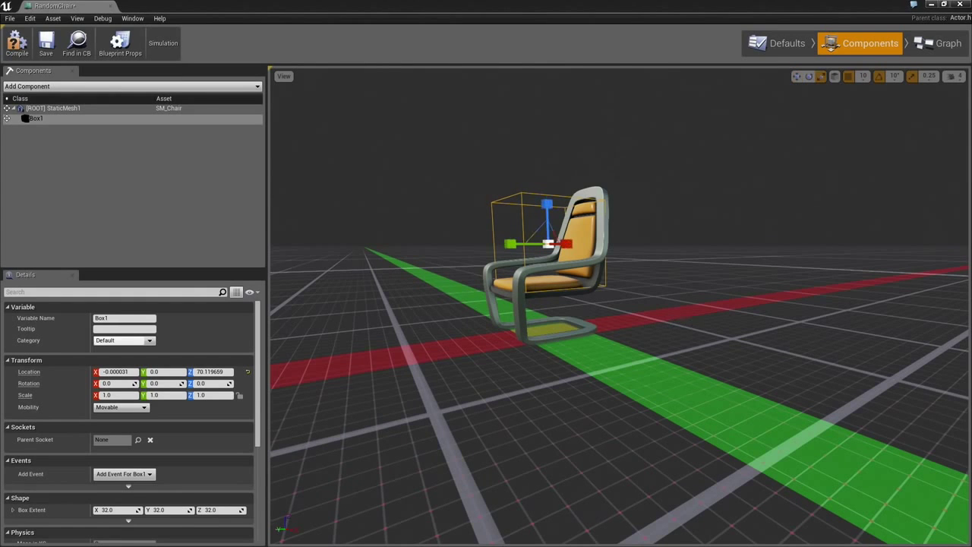
pyautogui.moveTo(673, 316); pyautogui.dragTo(767, 288)
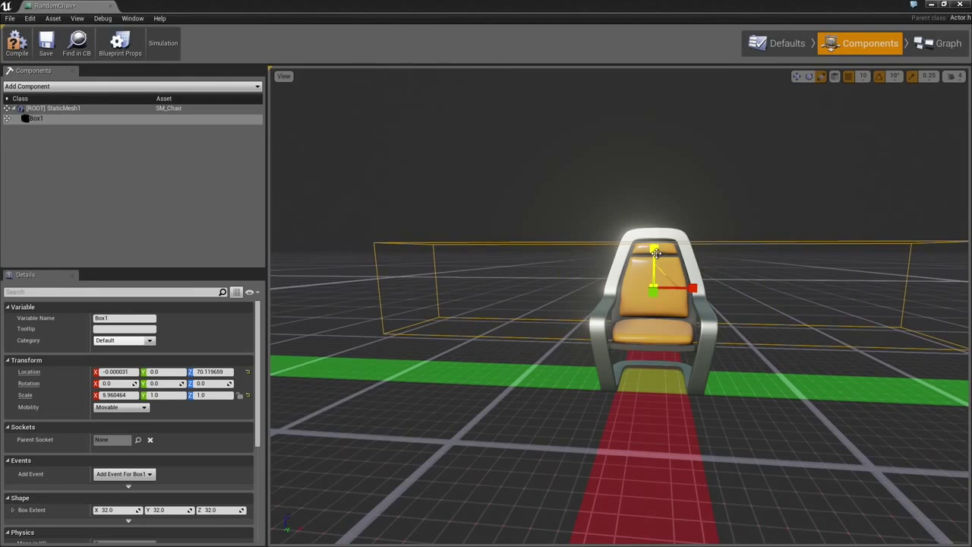
pyautogui.moveTo(654, 248); pyautogui.dragTo(655, 186)
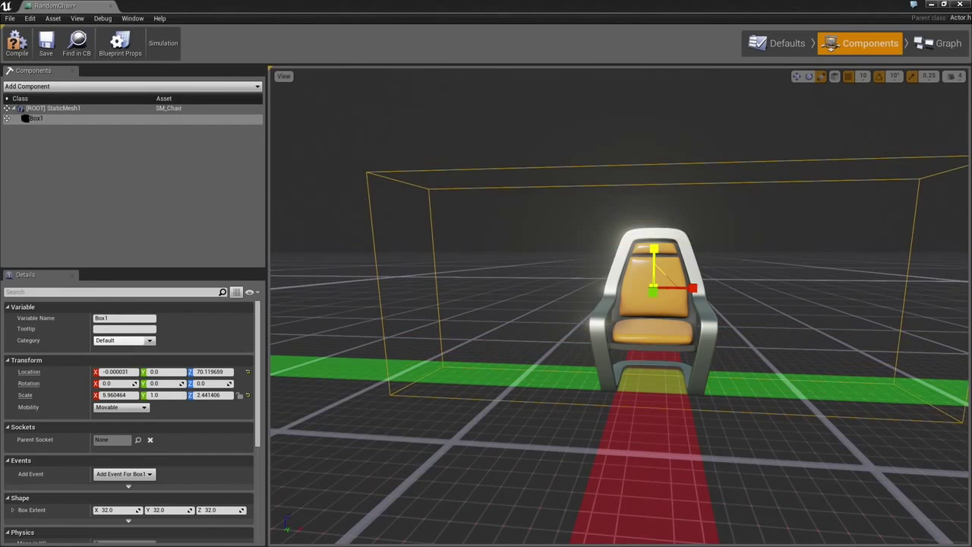
pyautogui.moveTo(745, 359)
pyautogui.mouseDown()
pyautogui.moveTo(593, 357)
pyautogui.moveTo(754, 355)
pyautogui.mouseUp()
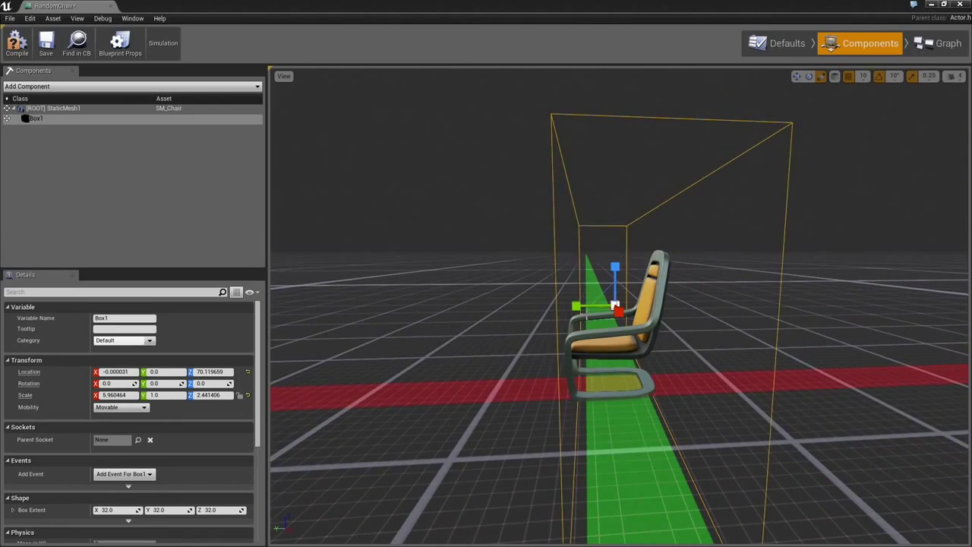
pyautogui.moveTo(576, 306); pyautogui.dragTo(532, 308)
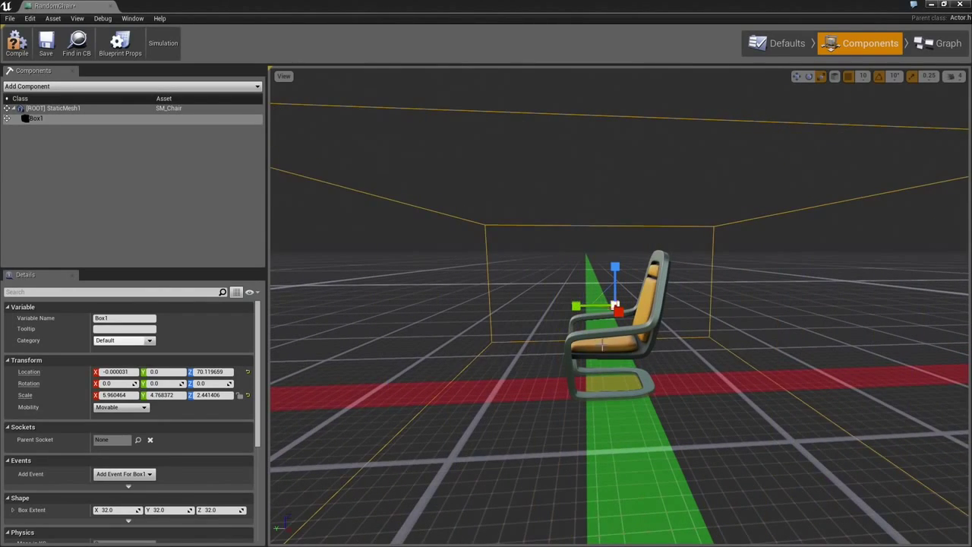
pyautogui.moveTo(623, 342); pyautogui.dragTo(494, 346)
pyautogui.moveTo(627, 375)
pyautogui.mouseDown()
pyautogui.moveTo(627, 411)
pyautogui.moveTo(585, 410)
pyautogui.moveTo(628, 375)
pyautogui.mouseUp()
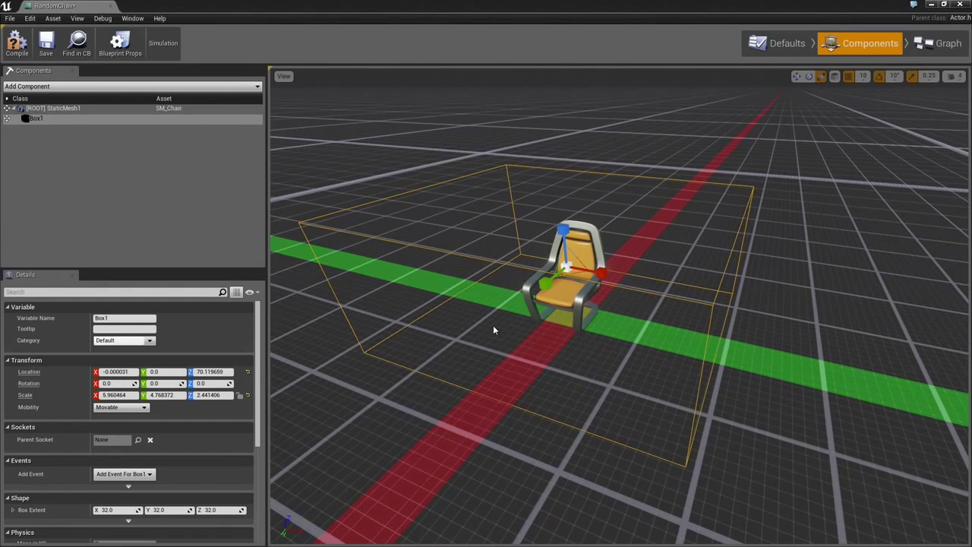
# - Show the RandomChair Blueprint's event graph and close its editor window
pyautogui.click(942, 45)
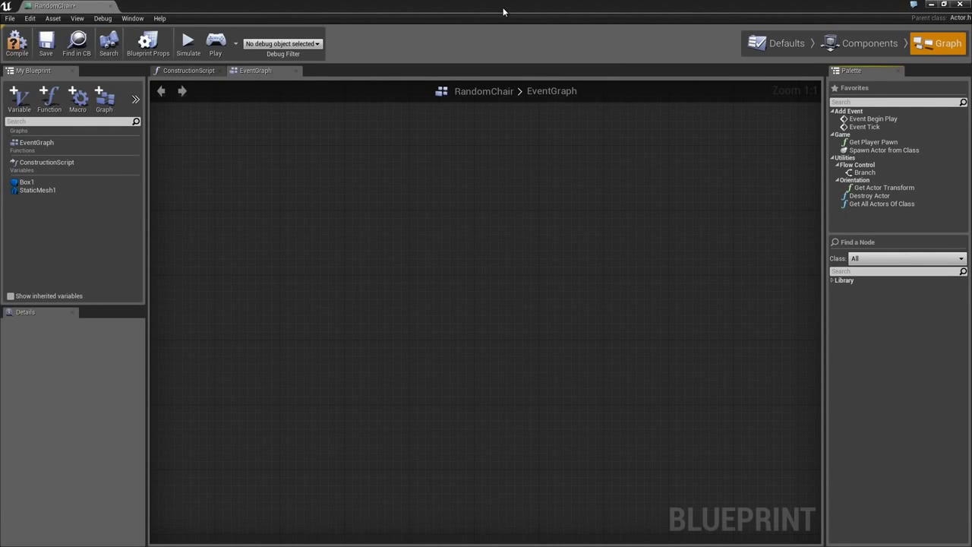
pyautogui.click(961, 4)
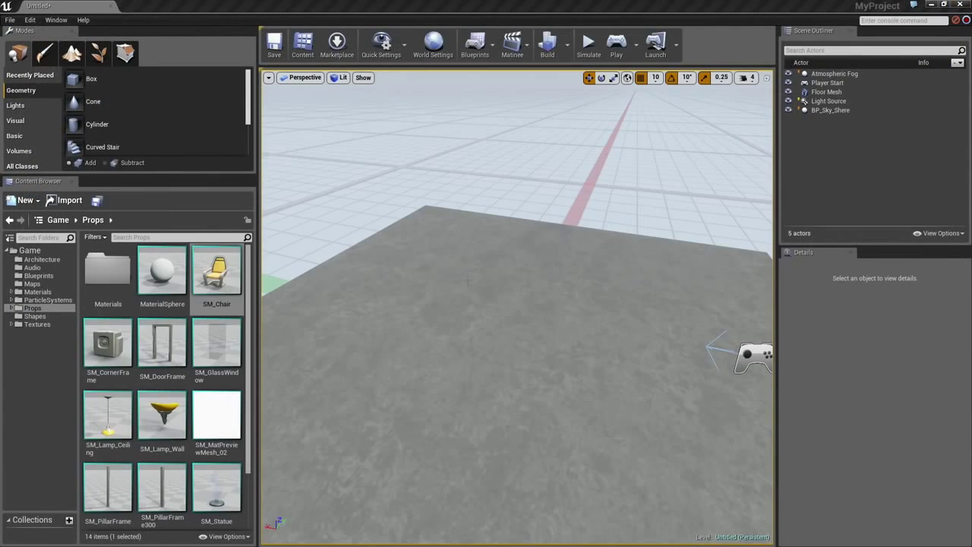
# - Save the RandomChair Blueprint asset from the Blueprints folder in the Content Browser
pyautogui.click(34, 276)
pyautogui.rightClick(108, 490)
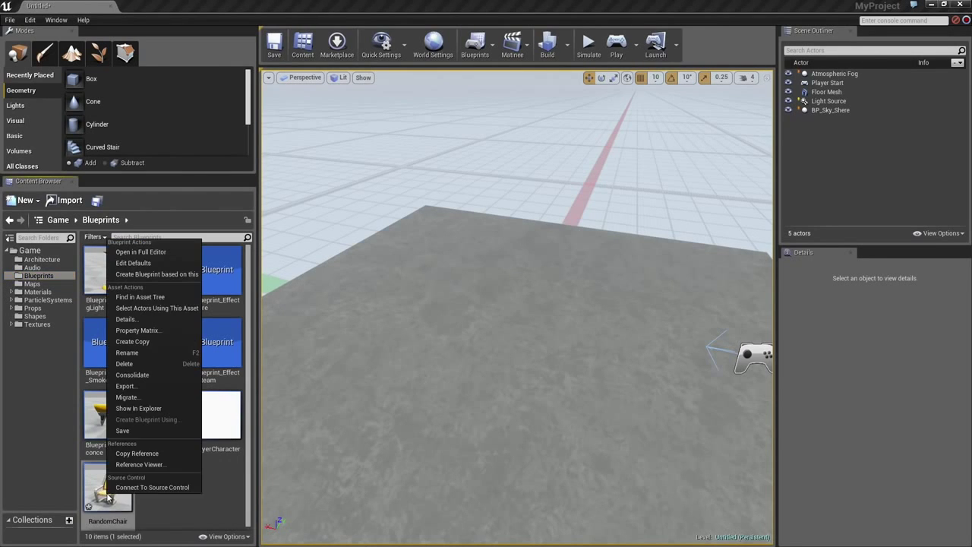
pyautogui.click(128, 430)
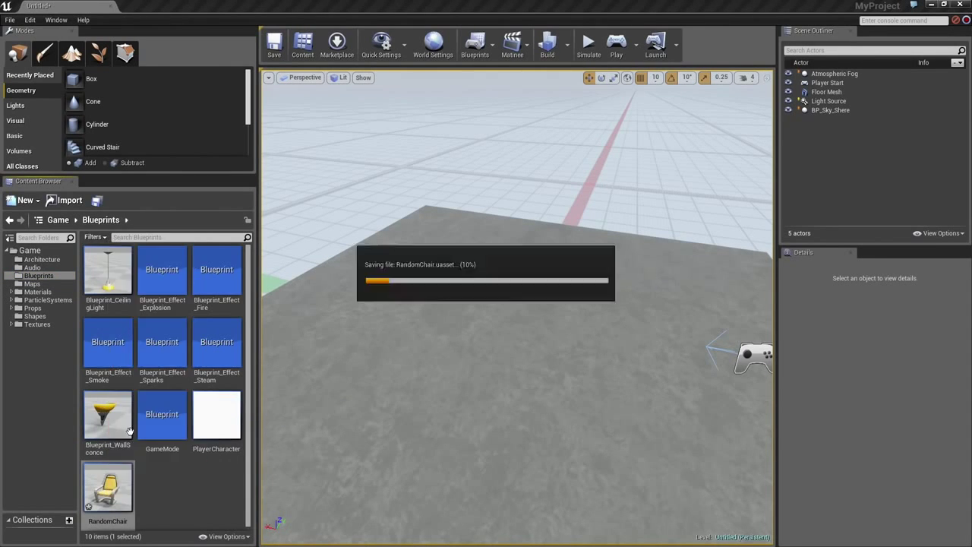